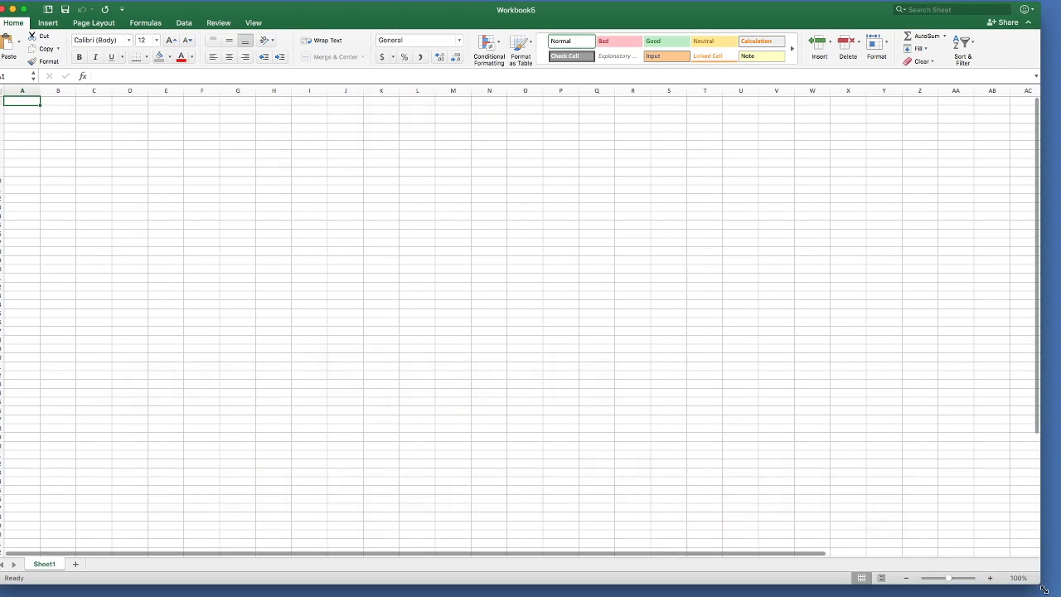
Step: Narrow all columns from A onward to a width of 2.83 (22 pixels)
left_click_drag(1044, 589, 1049, 595)
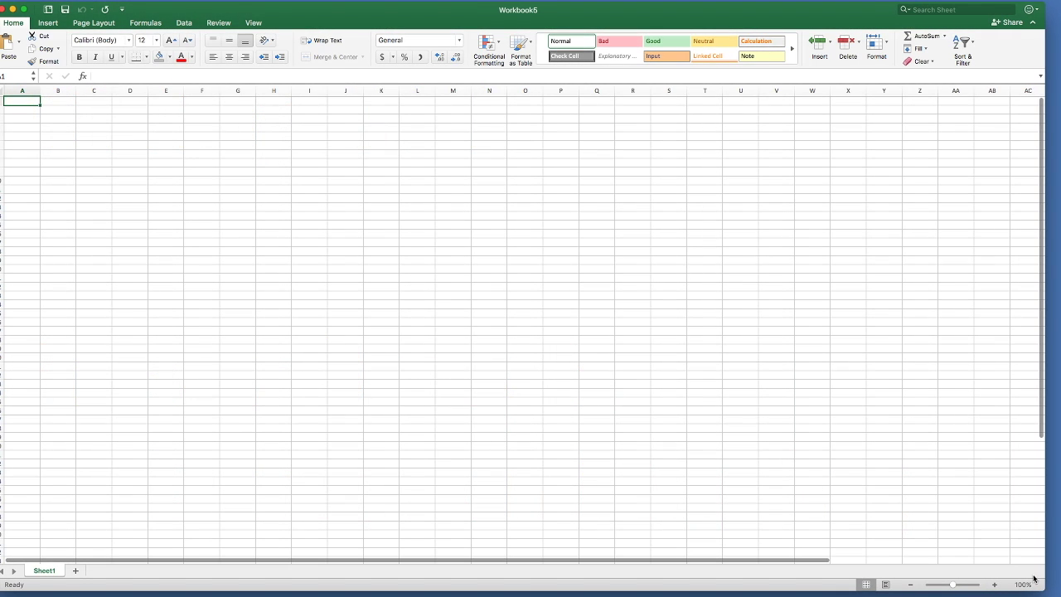
left_click(61, 119)
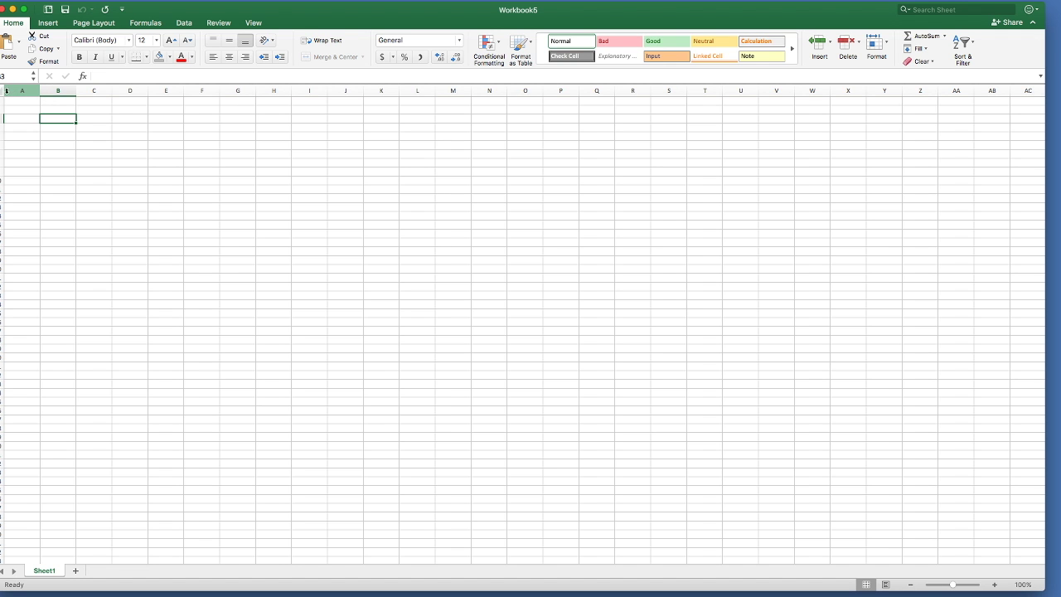
left_click_drag(8, 92, 879, 98)
scroll(774, 466, "right", 10)
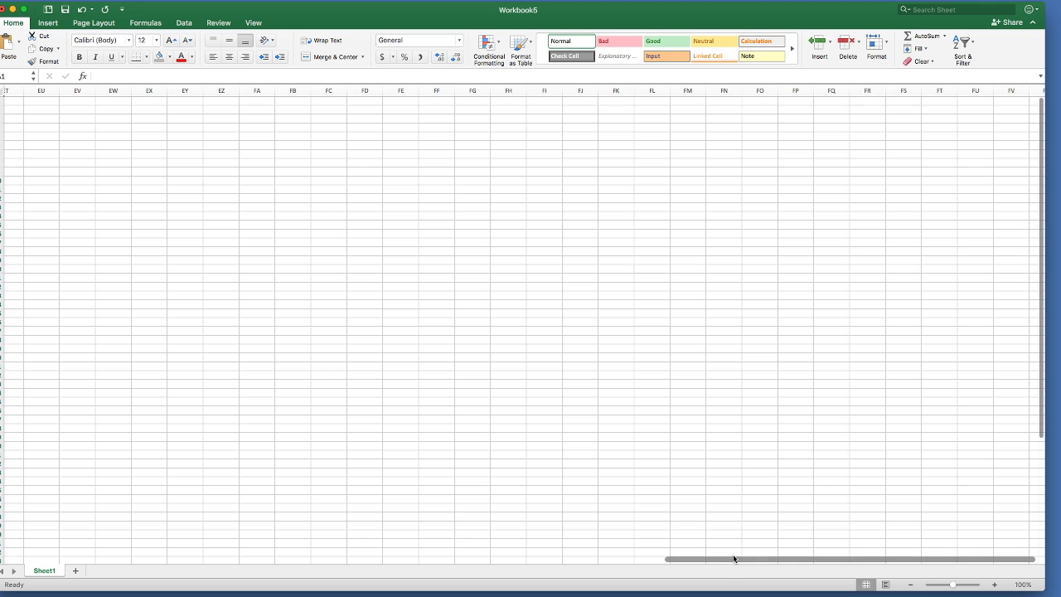
left_click_drag(734, 559, 166, 558)
left_click(58, 126)
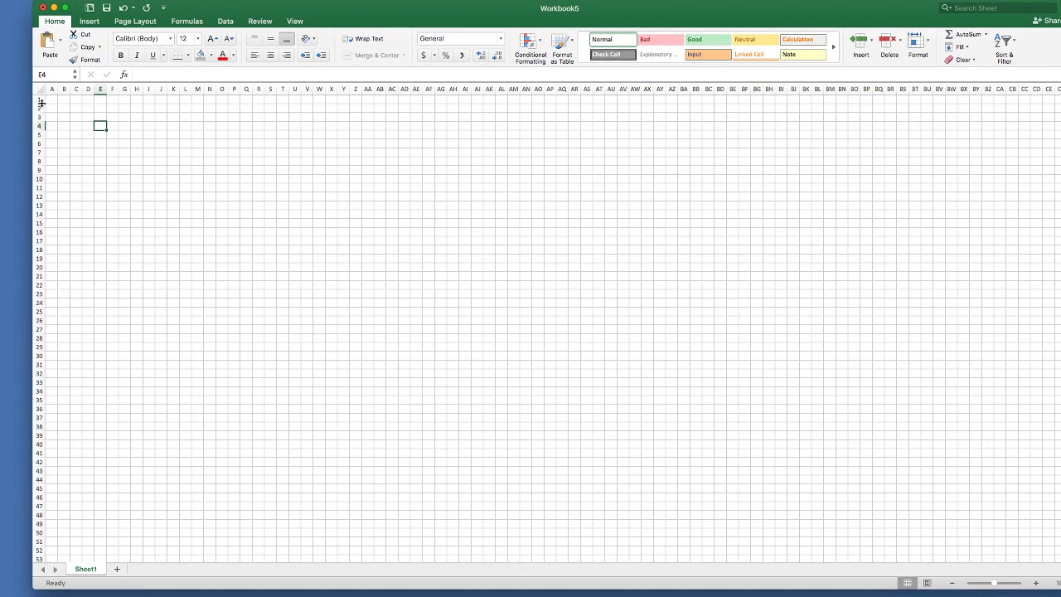
Step: Shorten rows 1–97 to a height of 22.00 (22 pixels) so cells are square
left_click_drag(40, 103, 35, 514)
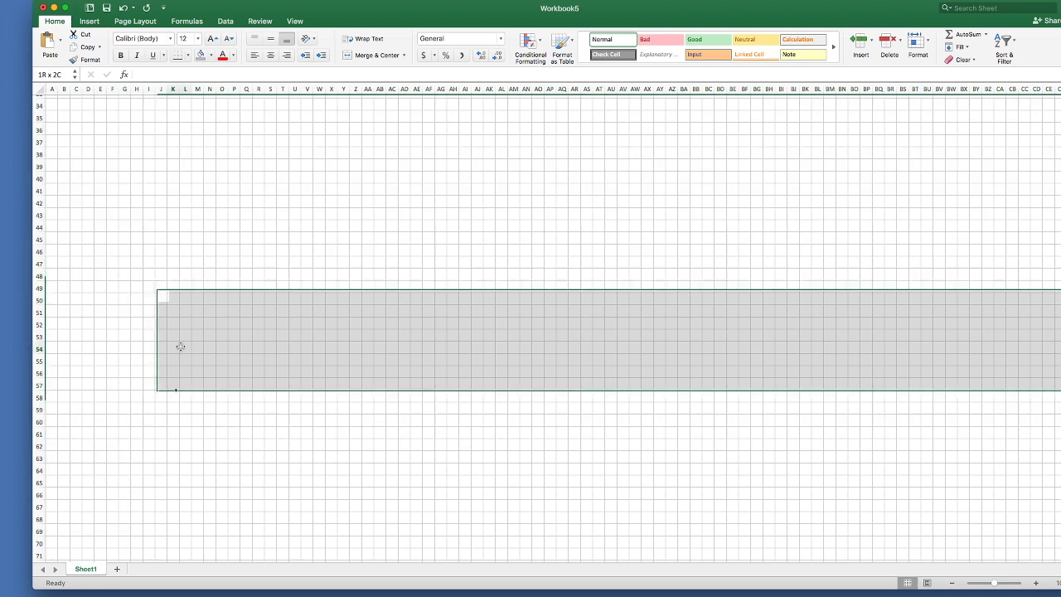
left_click(177, 348)
scroll(144, 161, "up", 10)
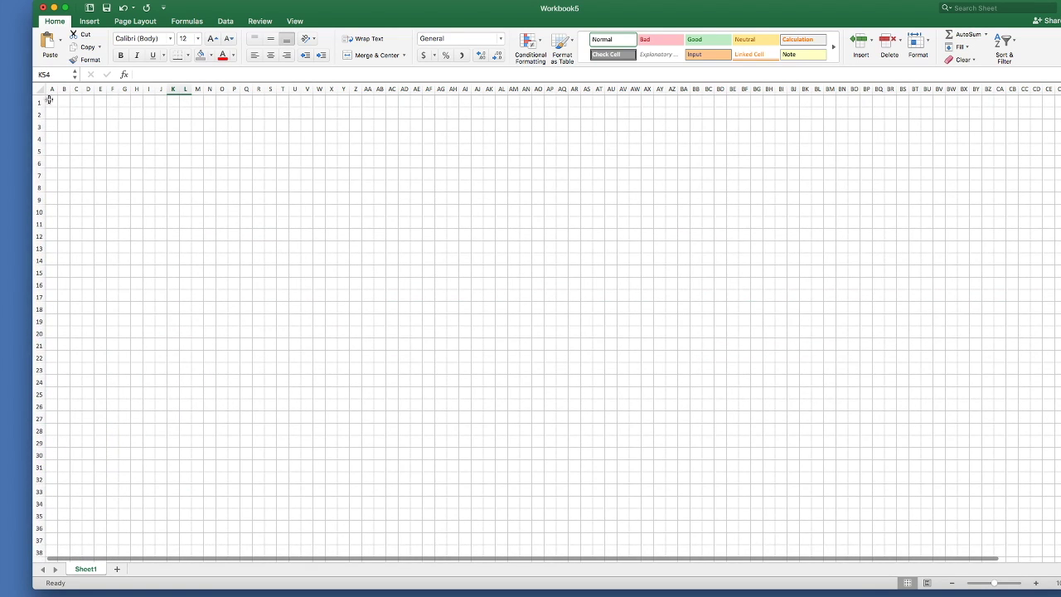
Step: Select the entire sheet and apply All Borders in black
left_click(39, 88)
left_click(188, 55)
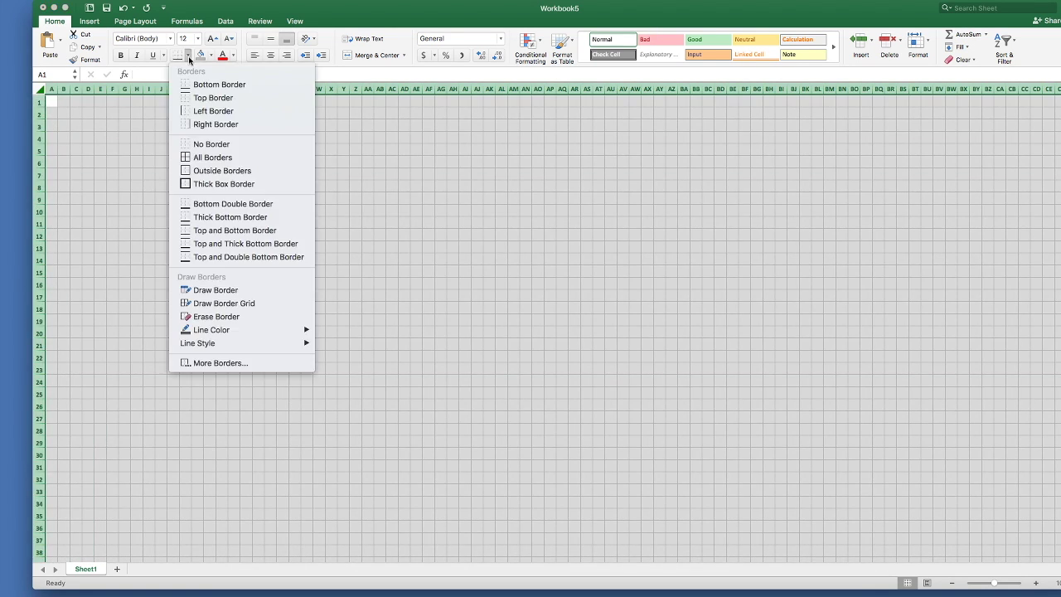
left_click(212, 158)
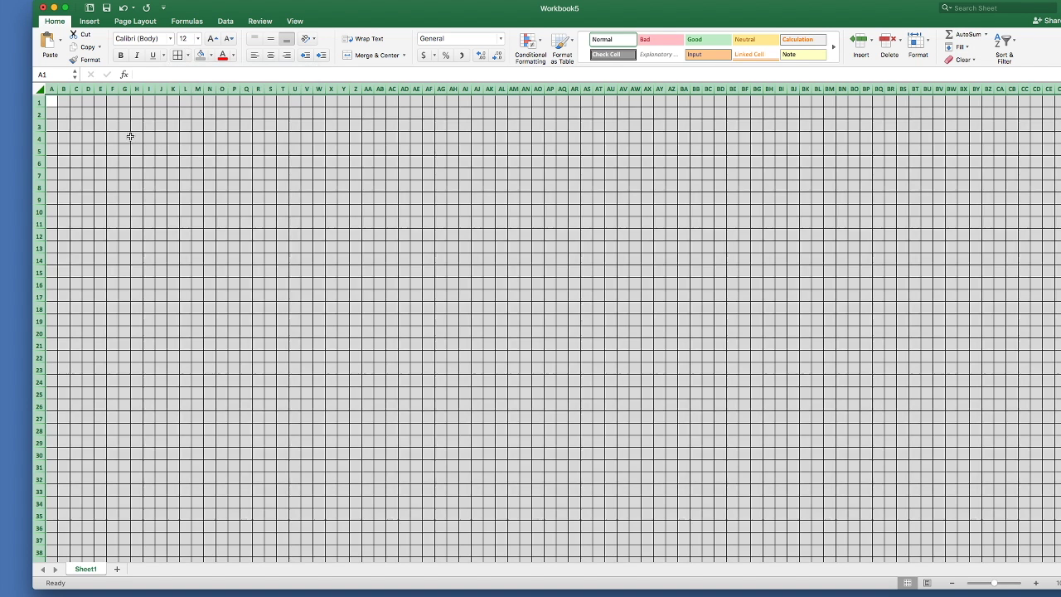
Step: Fill every cell with a grey theme colour, then select cell CE38
left_click(211, 55)
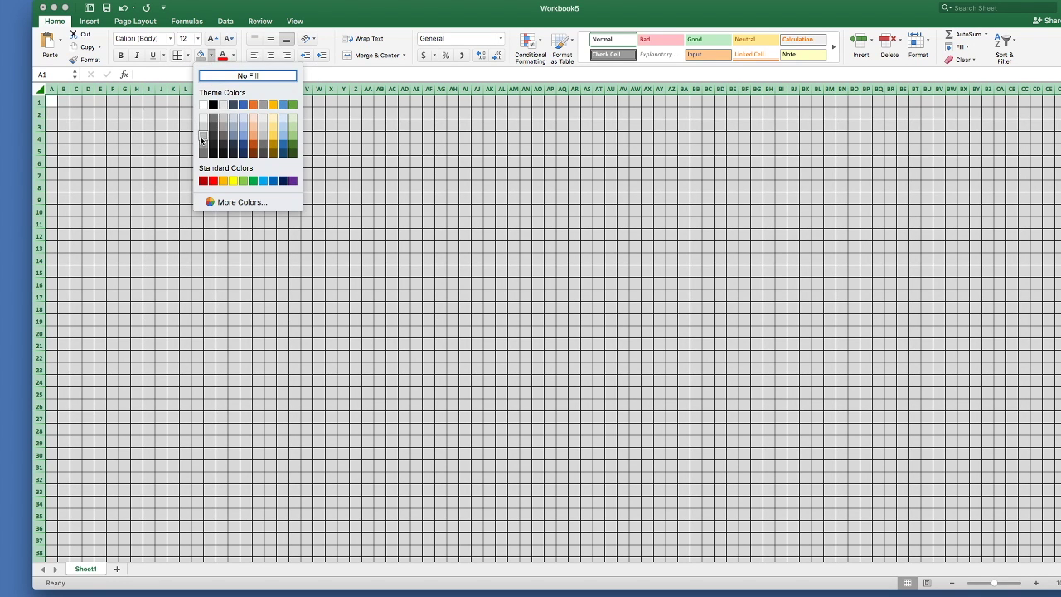
left_click(203, 138)
left_click(149, 174)
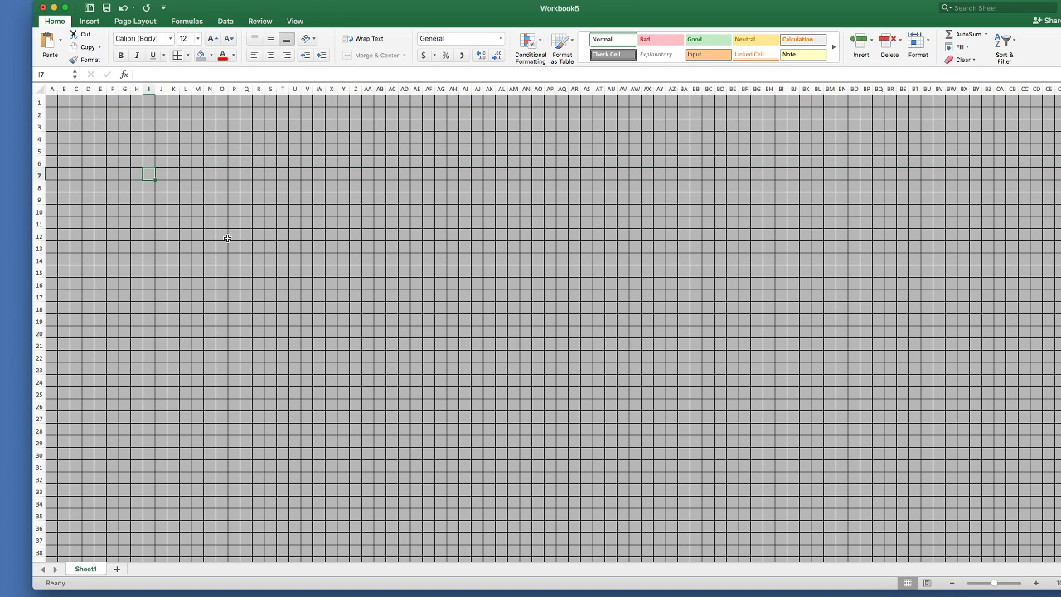
left_click(1048, 553)
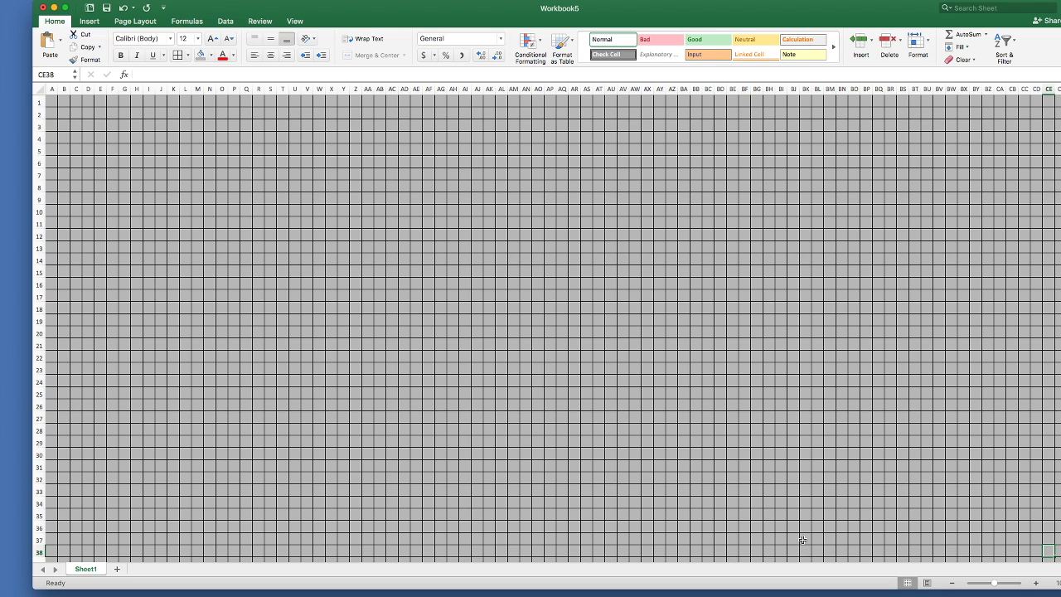
Step: Screenshot the grey grid region with Cmd+Shift+4
key("super+shift+4")
mouse_move(46, 96)
left_mouse_down()
mouse_move(88, 142)
mouse_move(707, 440)
mouse_move(964, 504)
mouse_move(1029, 557)
left_mouse_up()
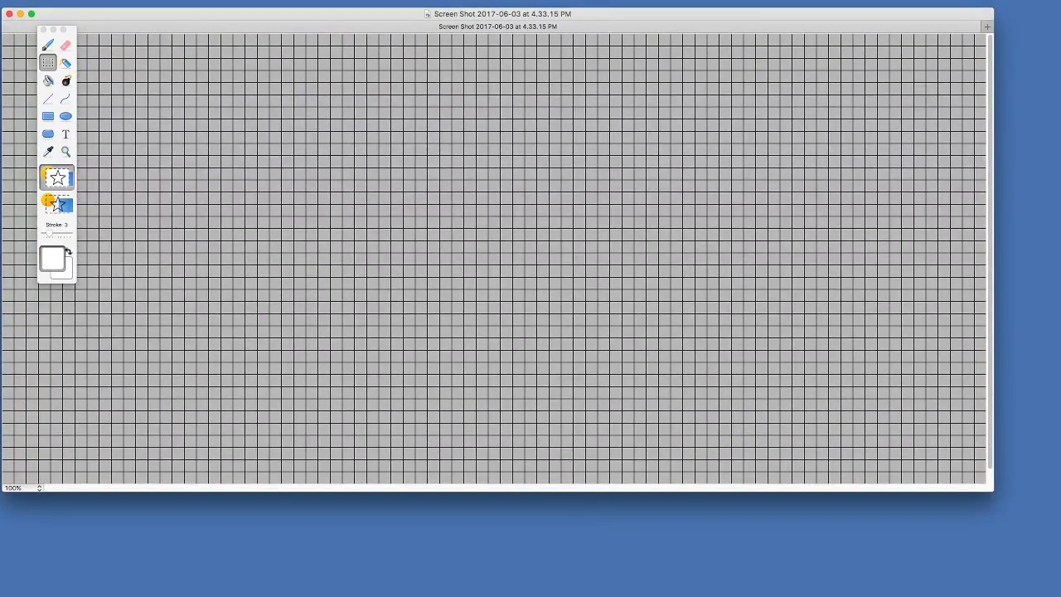
Step: Reposition and enlarge the screenshot window to show the whole grid, and choose the Pencil tool
key("super+Tab")
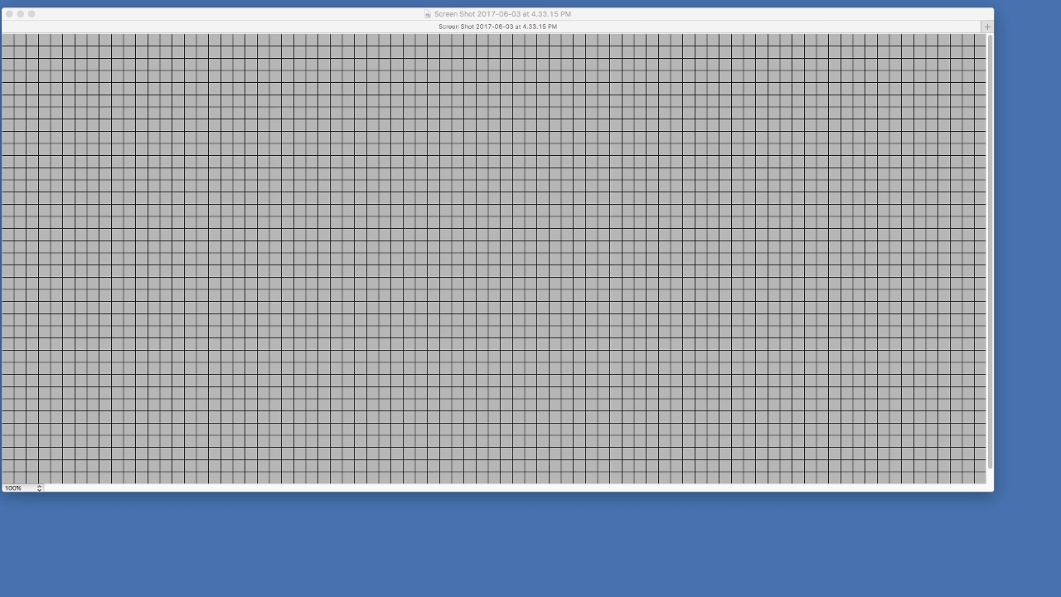
left_click(186, 12)
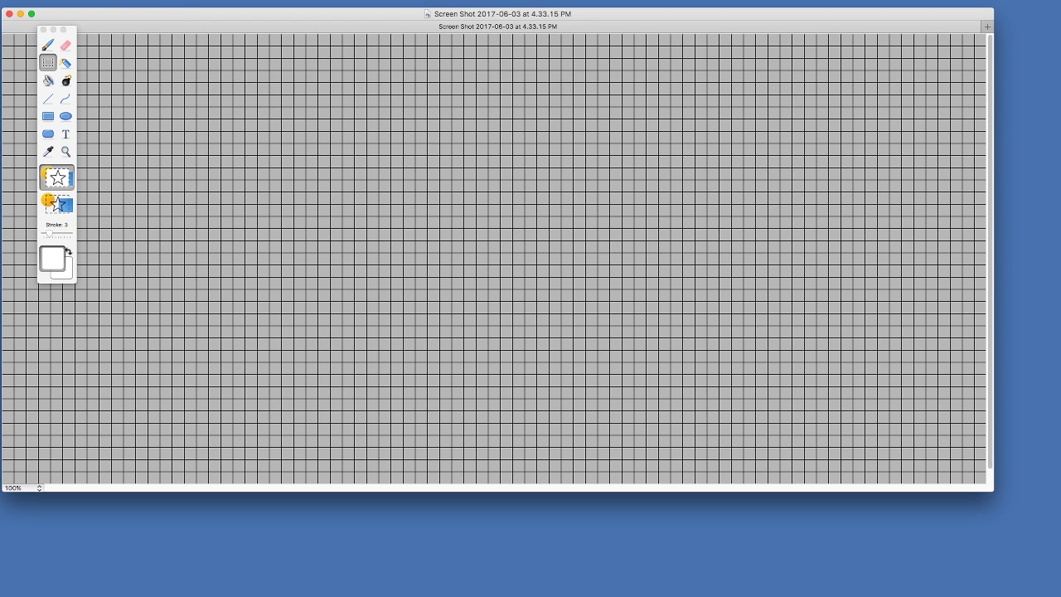
left_click_drag(178, 17, 211, 21)
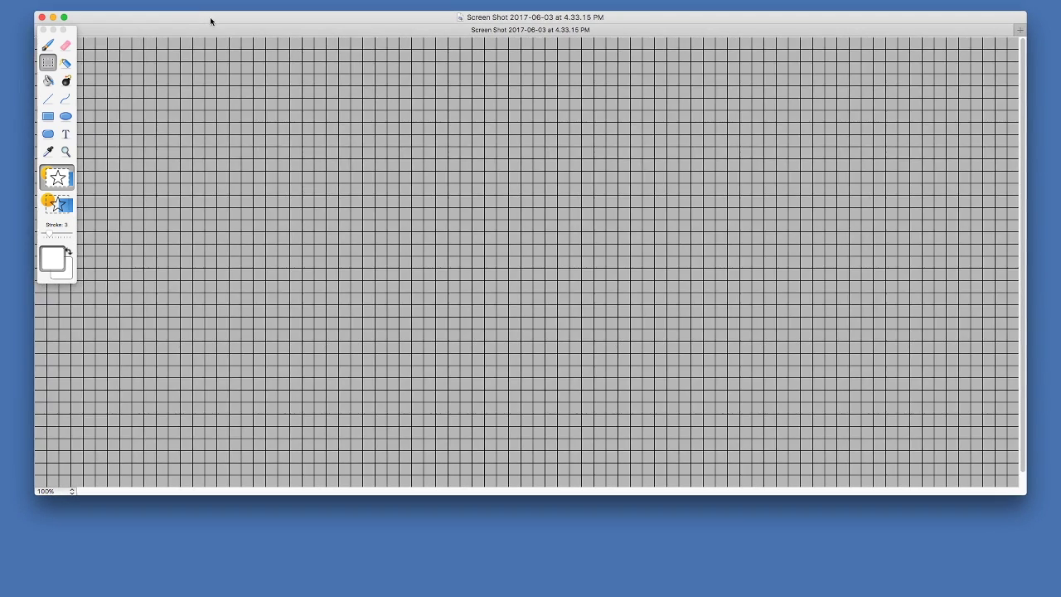
left_click_drag(1018, 500, 1035, 563)
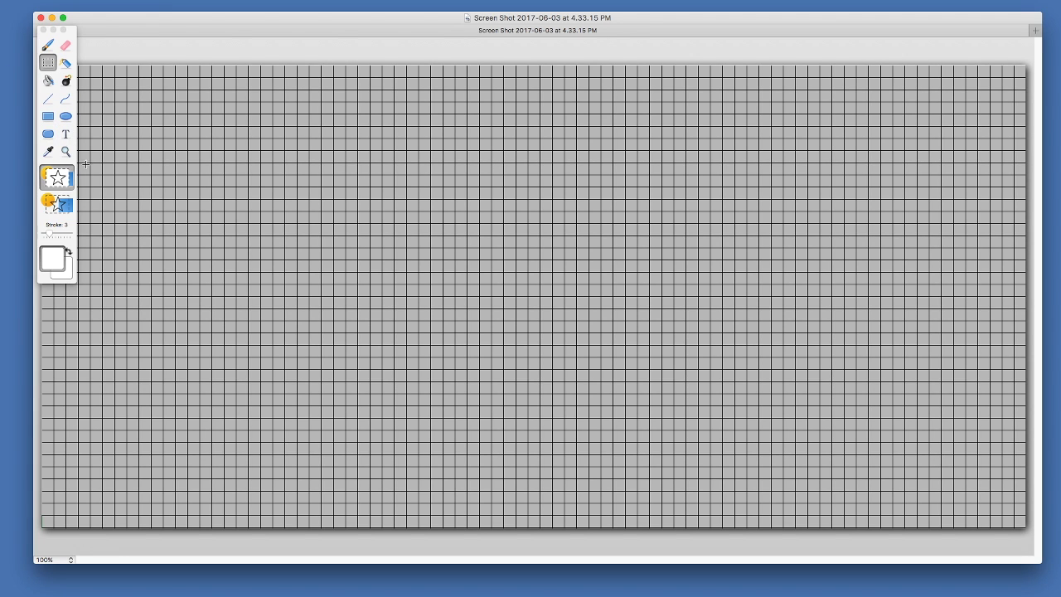
left_click(47, 82)
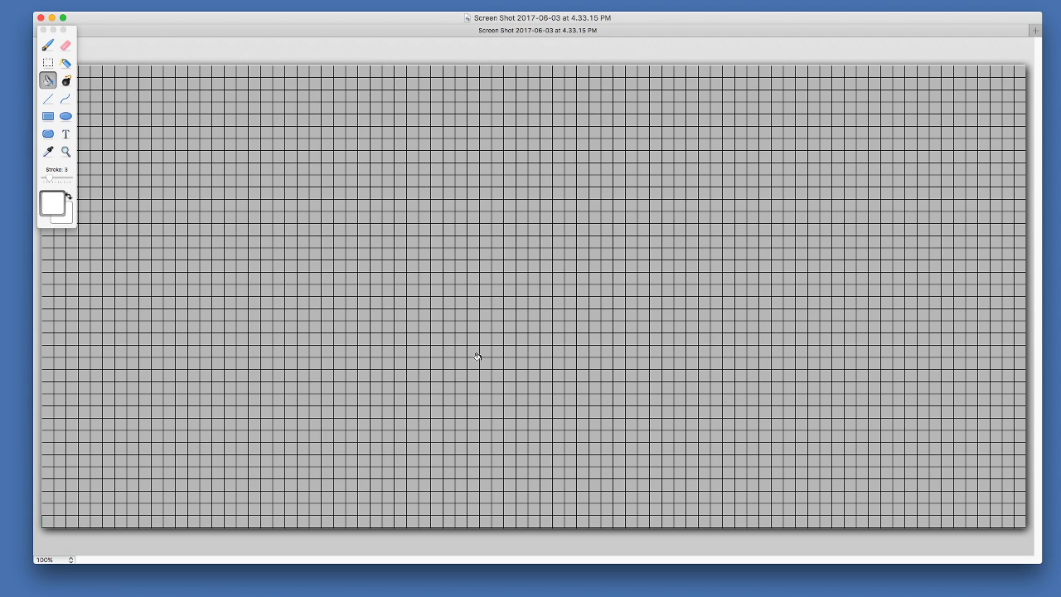
Step: Paint a white T-shaped hallway across the lower grid cells
mouse_move(518, 508)
left_mouse_down()
mouse_move(521, 443)
mouse_move(520, 455)
mouse_move(502, 432)
mouse_move(561, 436)
mouse_move(565, 412)
left_mouse_up()
left_click(479, 434)
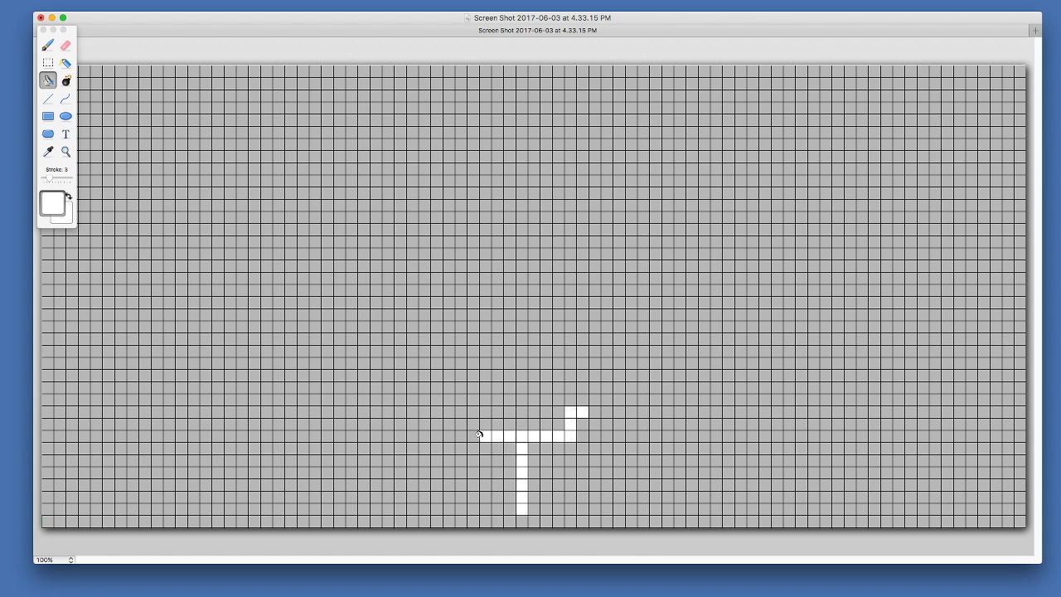
mouse_move(479, 434)
left_mouse_down()
mouse_move(461, 419)
mouse_move(419, 421)
left_mouse_up()
mouse_move(409, 401)
left_mouse_down()
mouse_move(408, 445)
mouse_move(347, 448)
mouse_move(346, 398)
mouse_move(405, 400)
mouse_move(362, 426)
mouse_move(383, 433)
mouse_move(375, 424)
left_mouse_up()
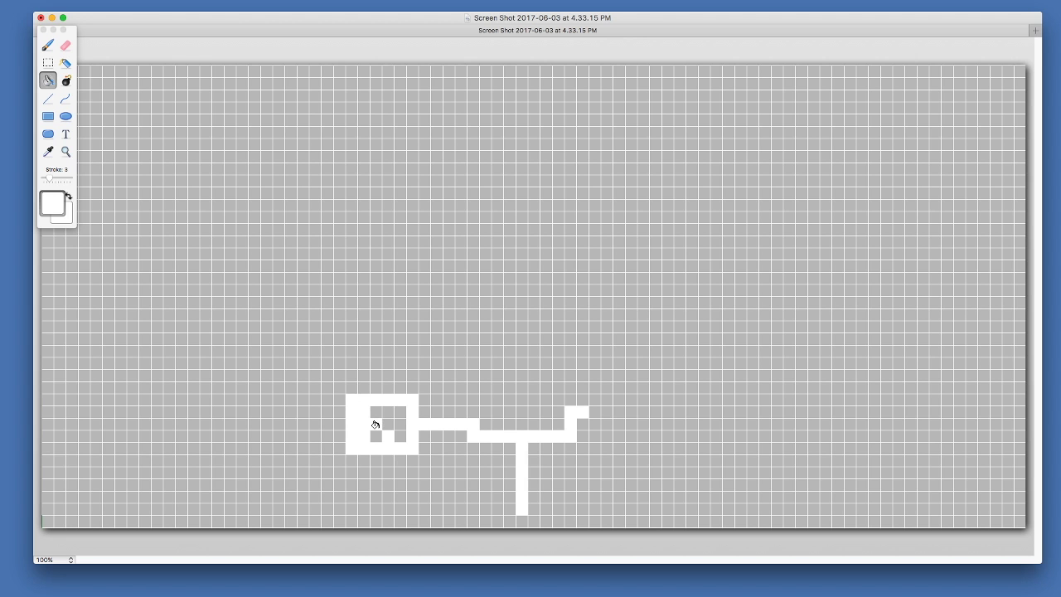
Step: Undo the mistaken fill and paint the square room's interior cells white
key("super+z")
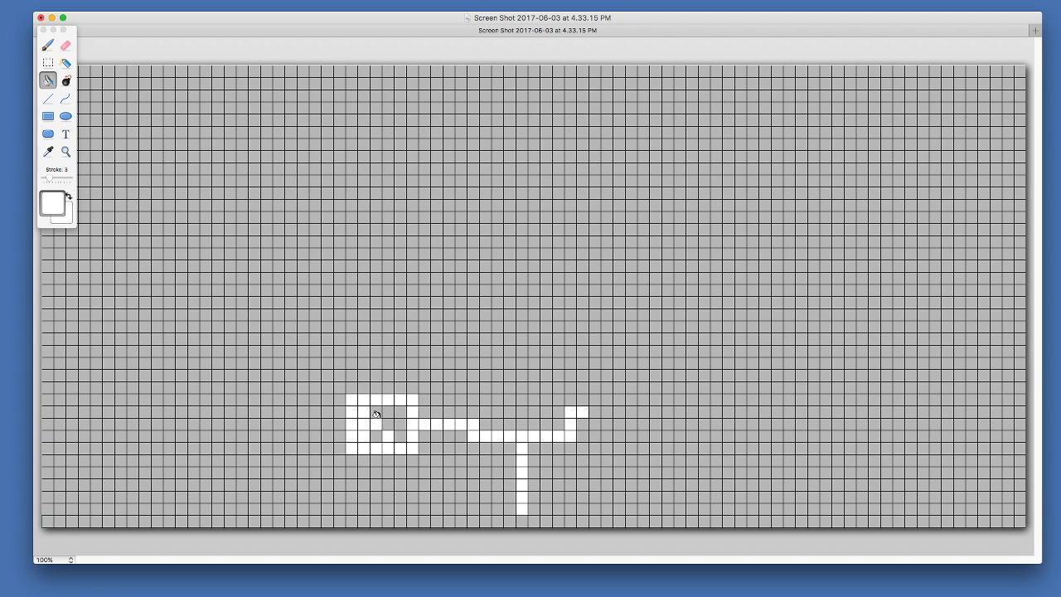
mouse_move(375, 433)
left_mouse_down()
mouse_move(395, 407)
mouse_move(401, 441)
left_mouse_up()
left_click(48, 63)
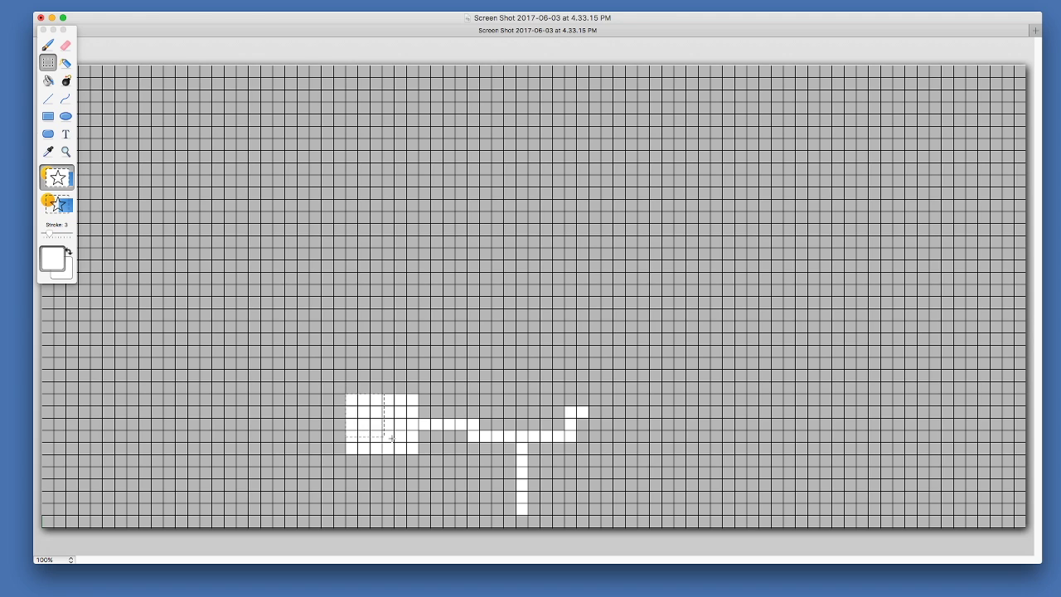
Step: Clear the selected square room area to solid white
left_click_drag(392, 437, 417, 454)
right_click(387, 436)
left_click(402, 440)
Step: Clear a tall vertical strip into a white corridor and paint a hallway linking it to the path
left_click_drag(625, 406, 663, 202)
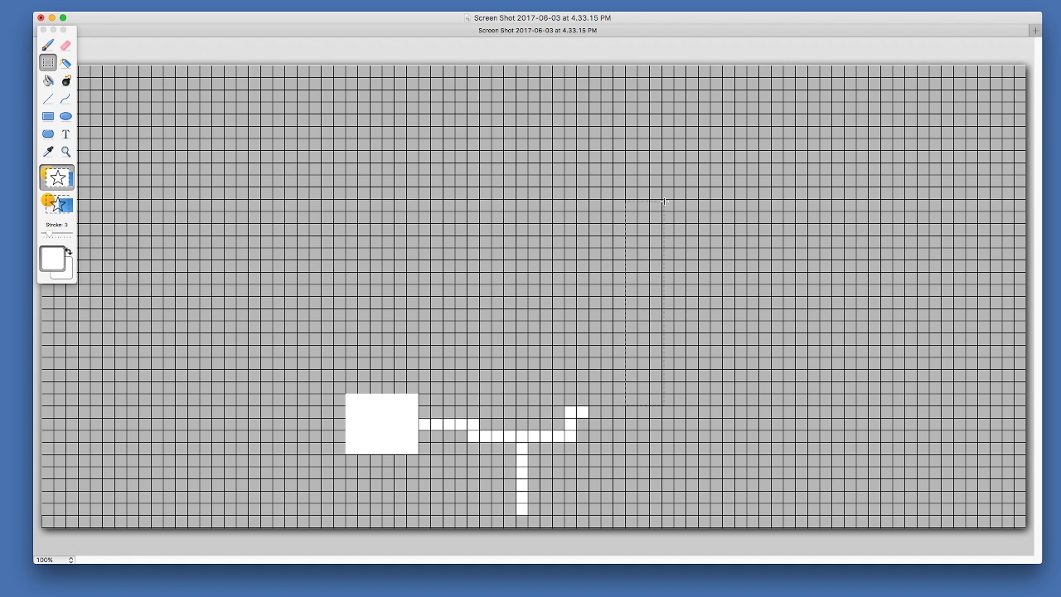
left_click_drag(636, 257, 634, 249)
right_click(635, 248)
left_click(645, 250)
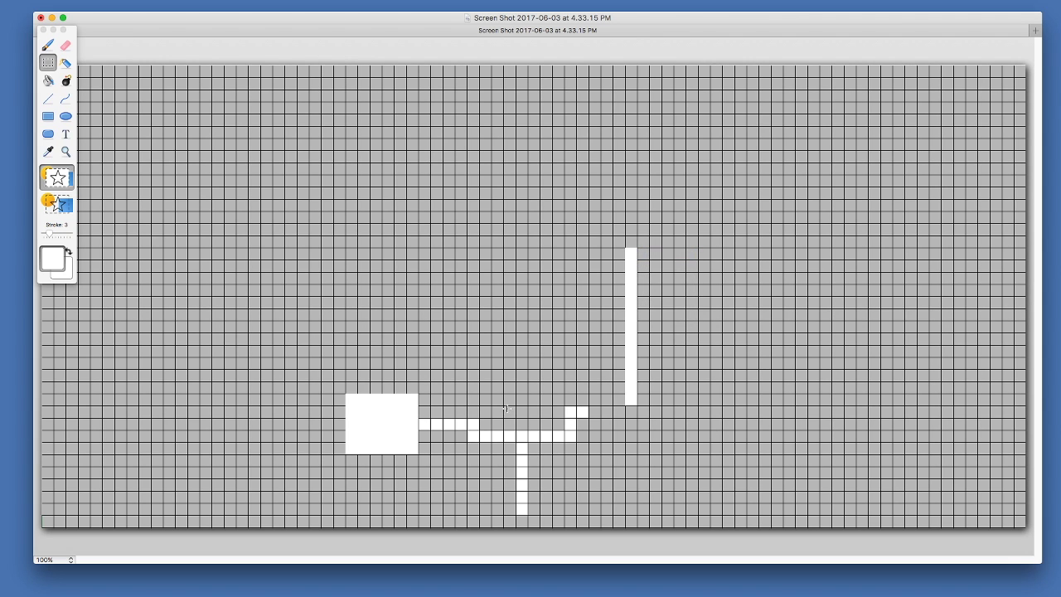
left_click(48, 80)
left_click_drag(591, 410, 633, 411)
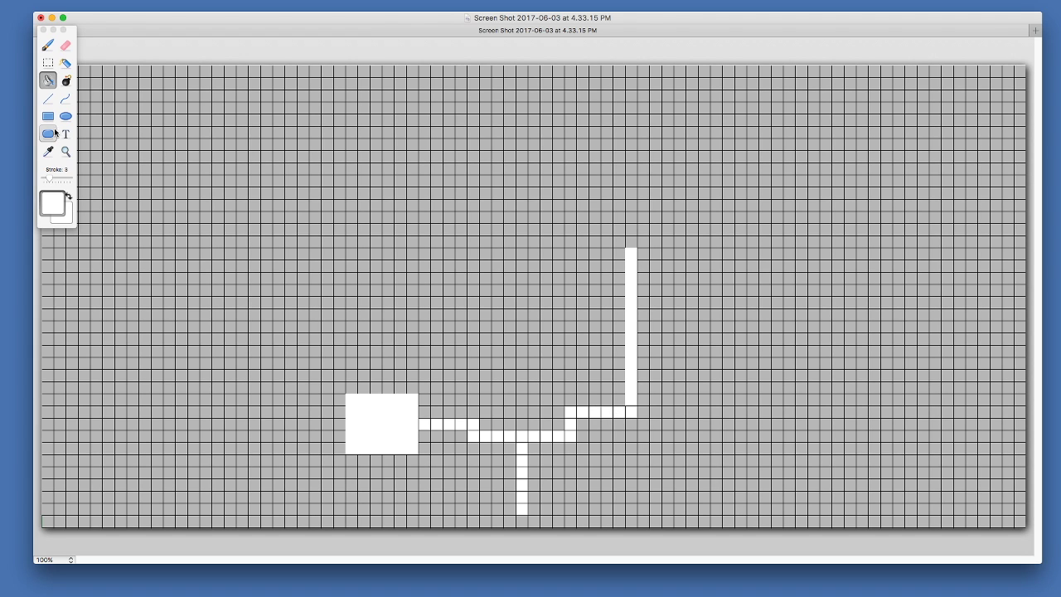
Step: Draw a large white rectangle as a room on top of the vertical hallway
left_click(50, 118)
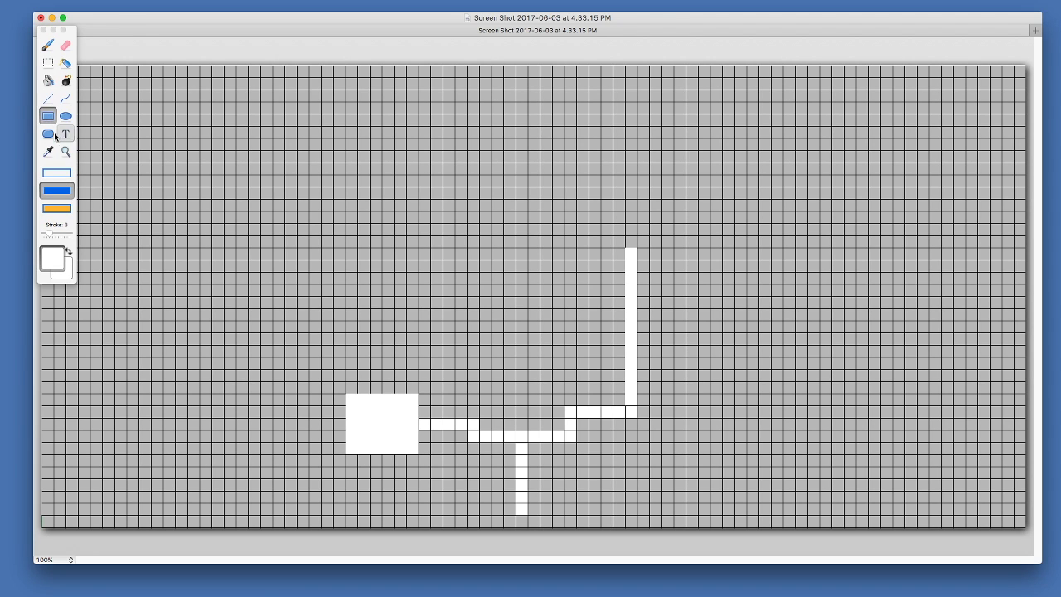
left_click_drag(562, 170, 700, 247)
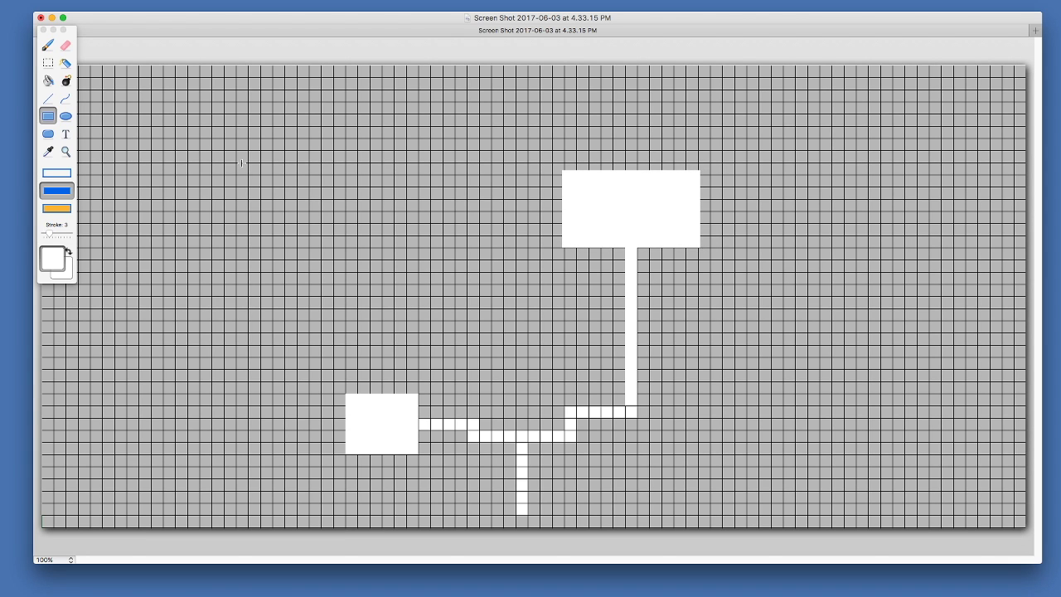
left_click(66, 119)
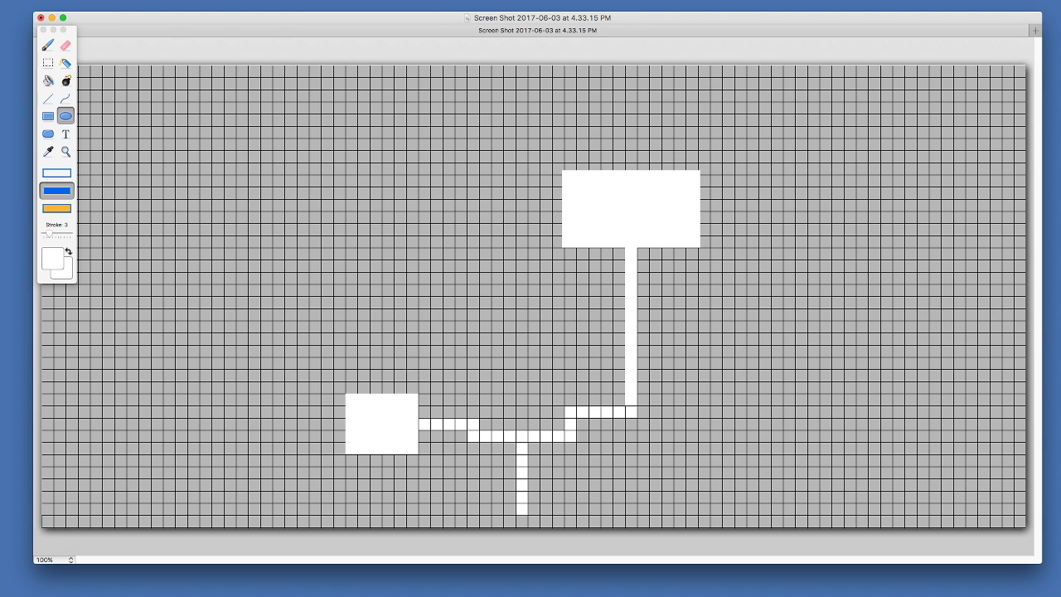
Step: Draw a small black outline circle in the upper room
left_click(56, 173)
left_click(53, 259)
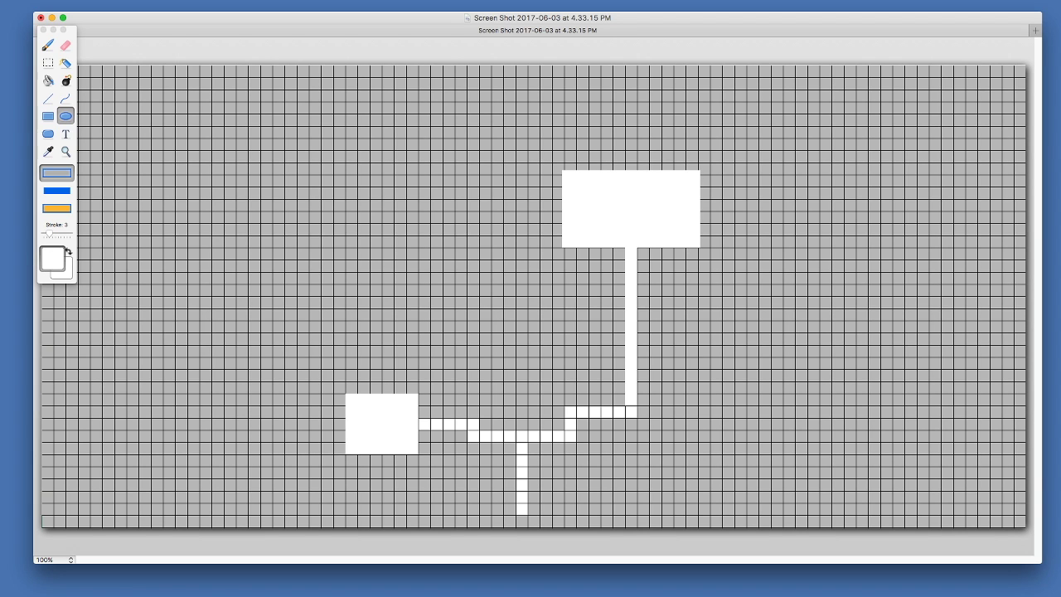
left_click(53, 258)
left_click_drag(567, 178, 580, 191)
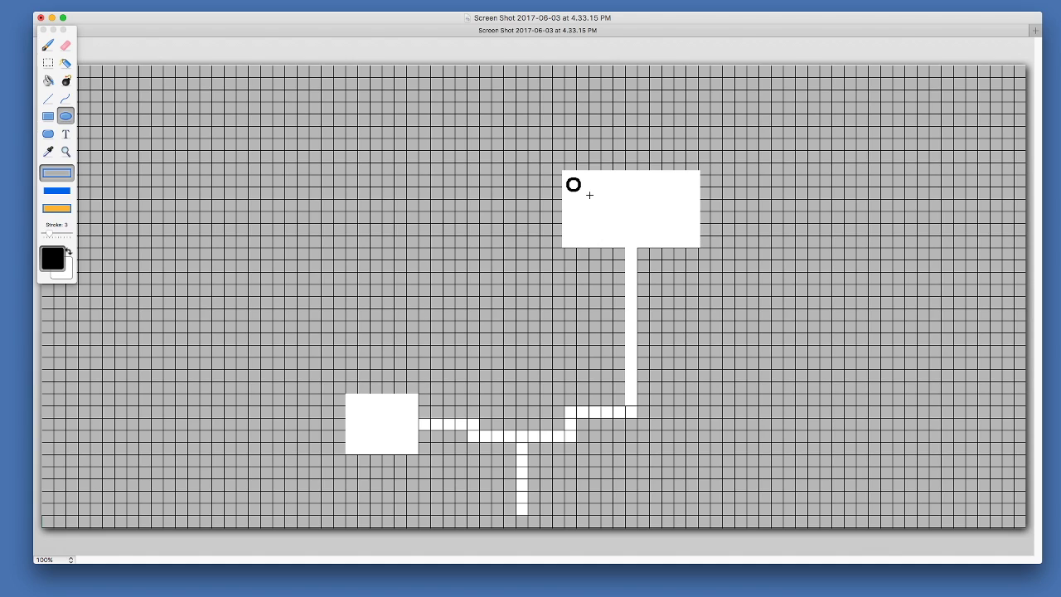
Step: Copy and paste the circle to form a row of four circles in the room
key("s")
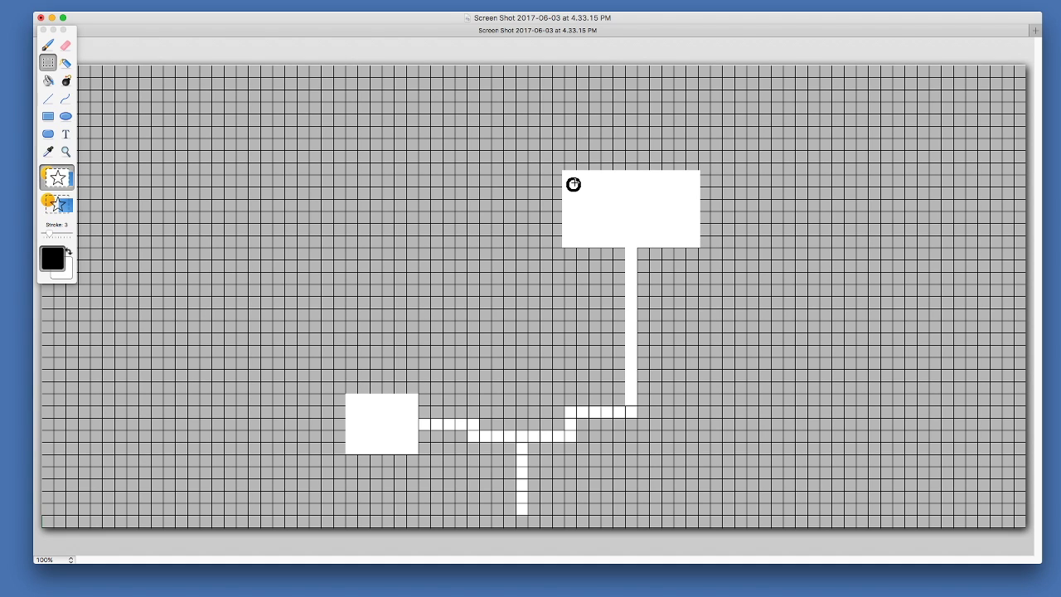
left_click_drag(565, 175, 584, 196)
right_click(579, 191)
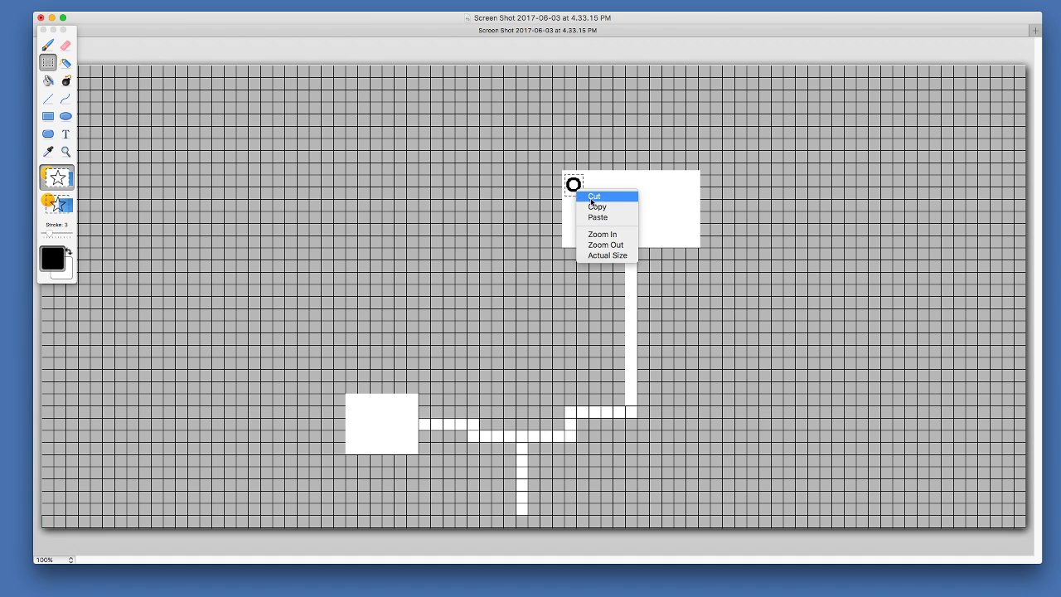
left_click(601, 207)
right_click(604, 194)
left_click(620, 217)
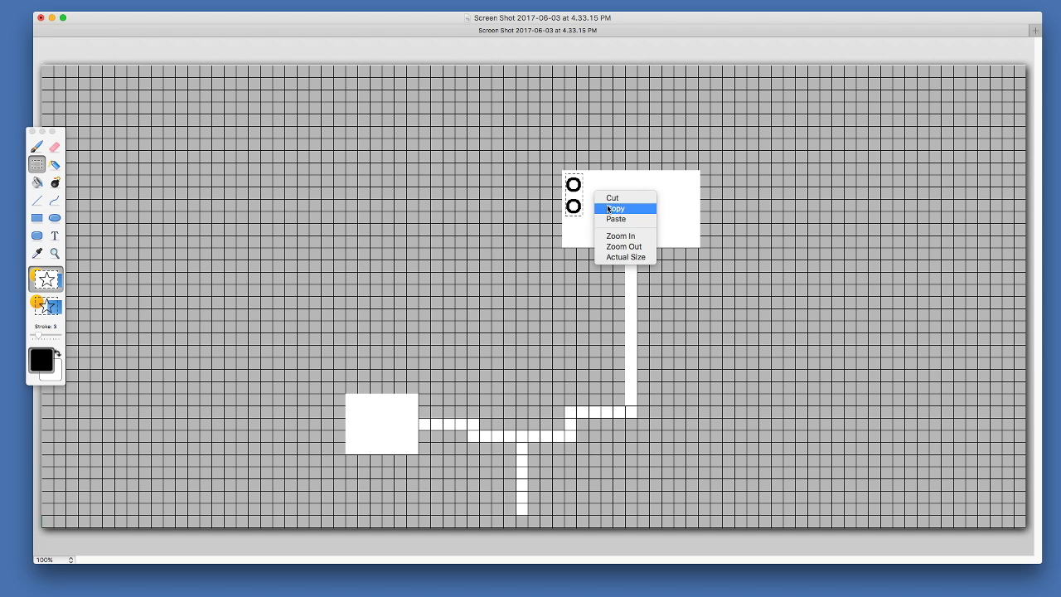
left_click(615, 218)
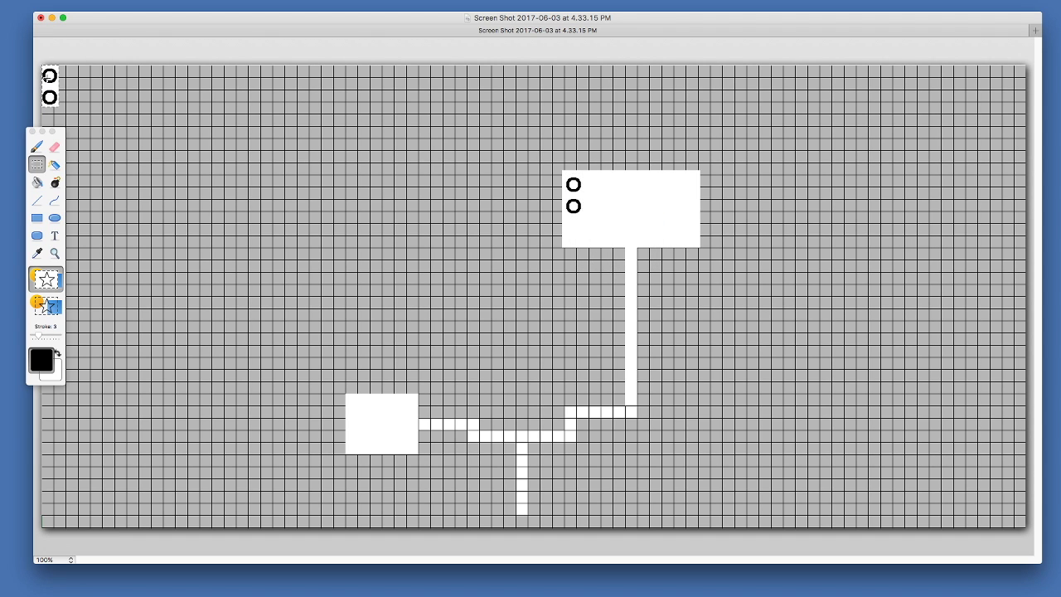
left_click_drag(48, 86, 593, 187)
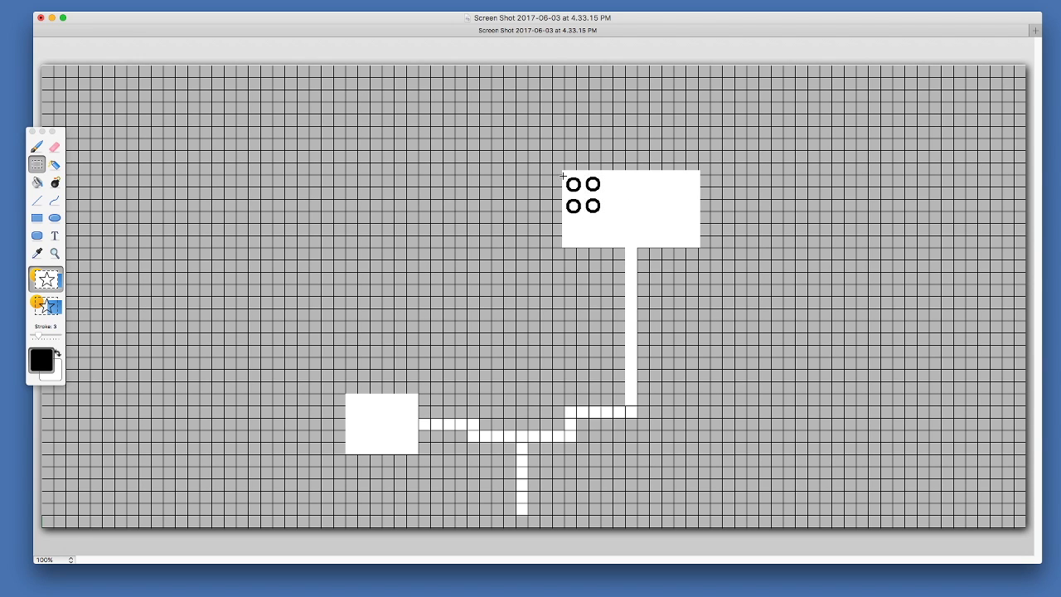
Step: Copy the four circles and paste them as a second row of four
left_click_drag(563, 176, 605, 215)
right_click(588, 204)
left_click(608, 221)
right_click(621, 187)
left_click(638, 215)
left_click_drag(49, 84, 621, 193)
left_click(683, 235)
left_click_drag(65, 135, 81, 123)
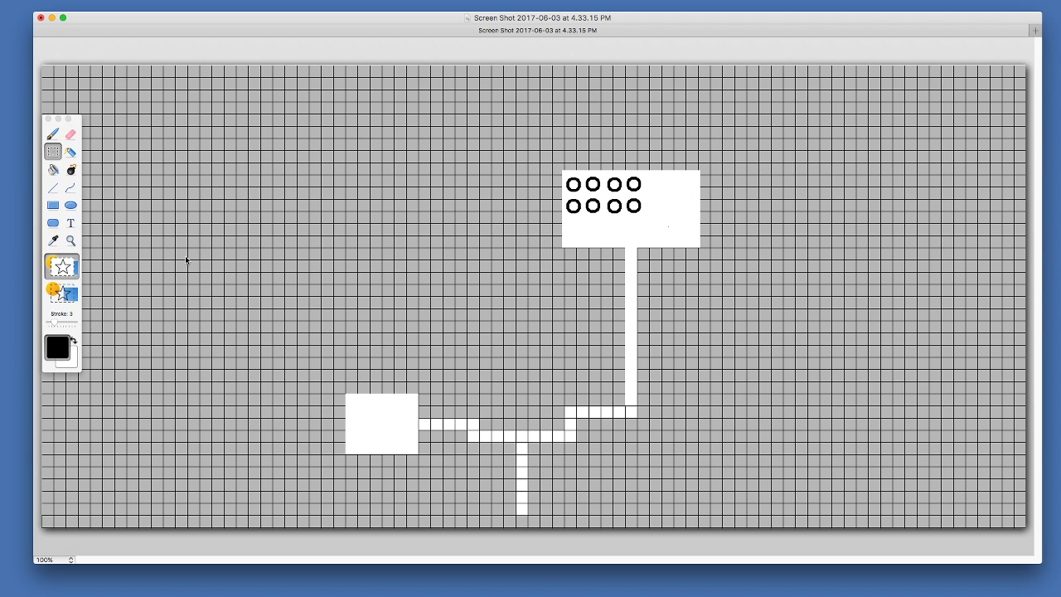
Step: Draw a white circular room above the square and flood-fill four cells between them as a corridor
left_click(70, 205)
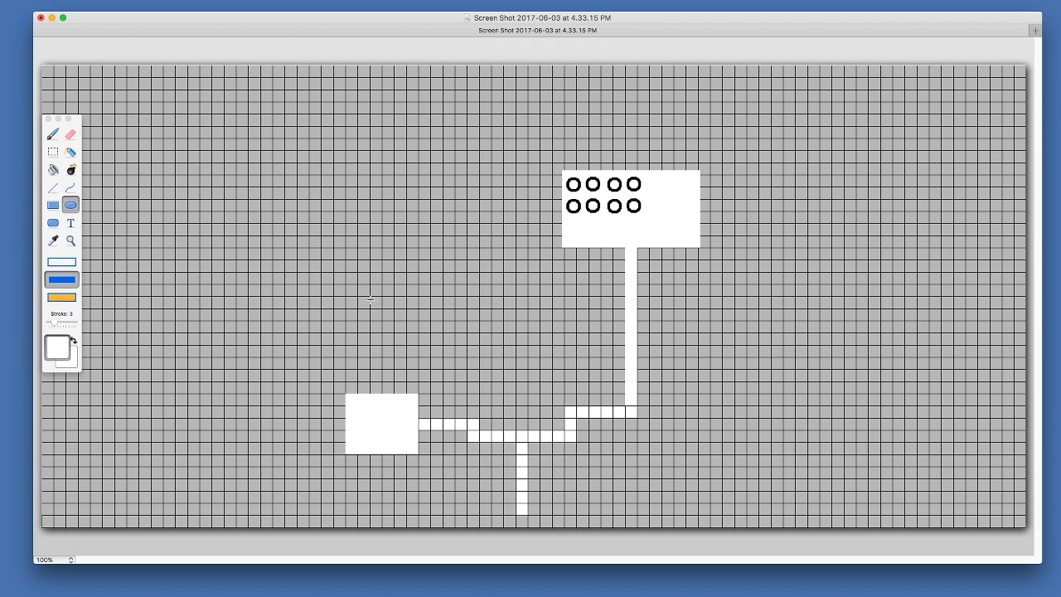
left_click_drag(329, 242, 425, 344)
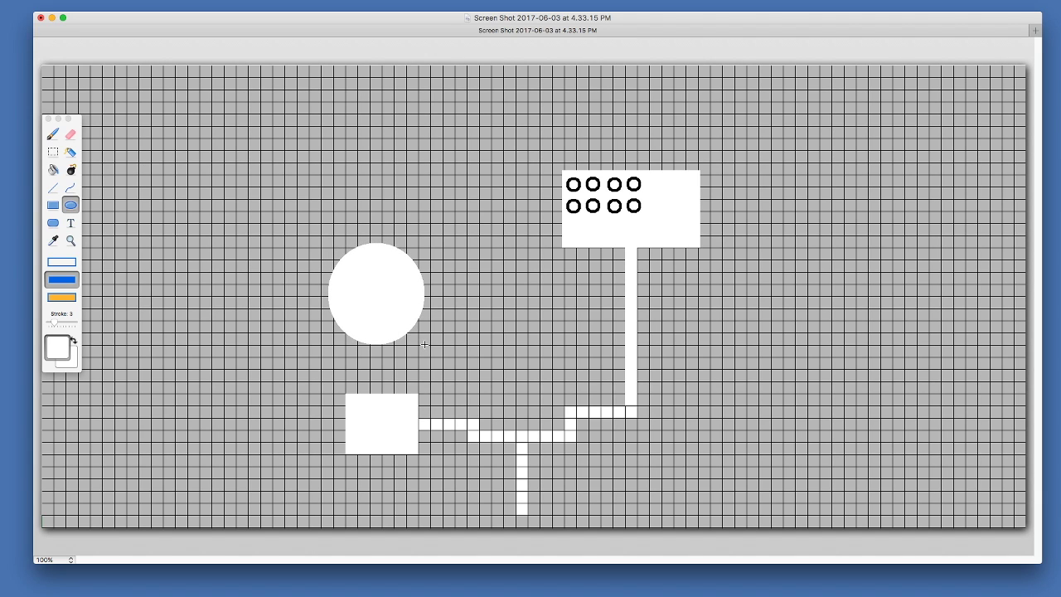
left_click(53, 169)
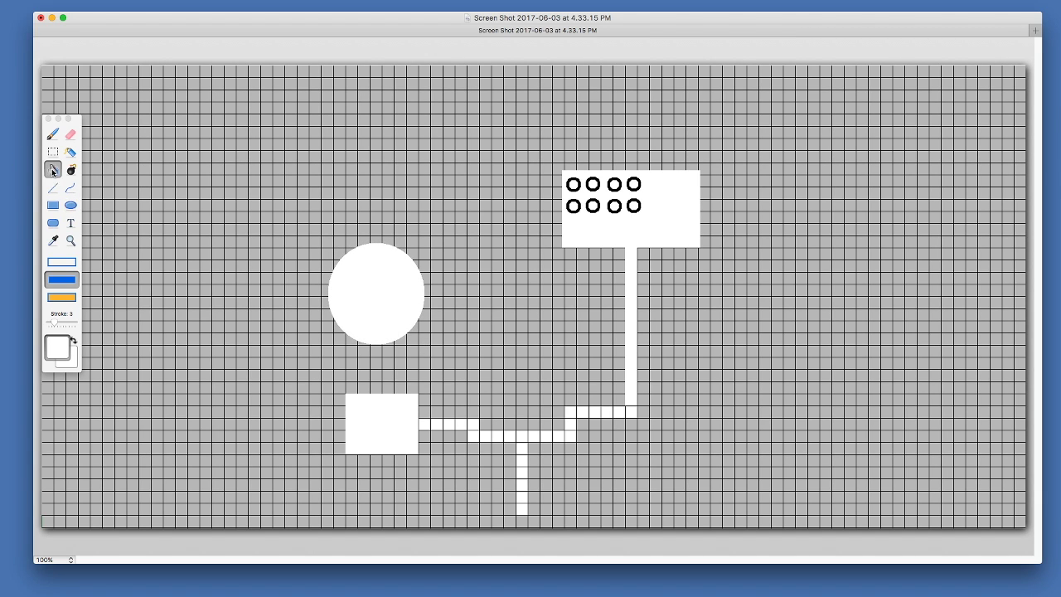
left_click(376, 387)
left_click(375, 375)
left_click(376, 364)
left_click(372, 350)
left_click(71, 222)
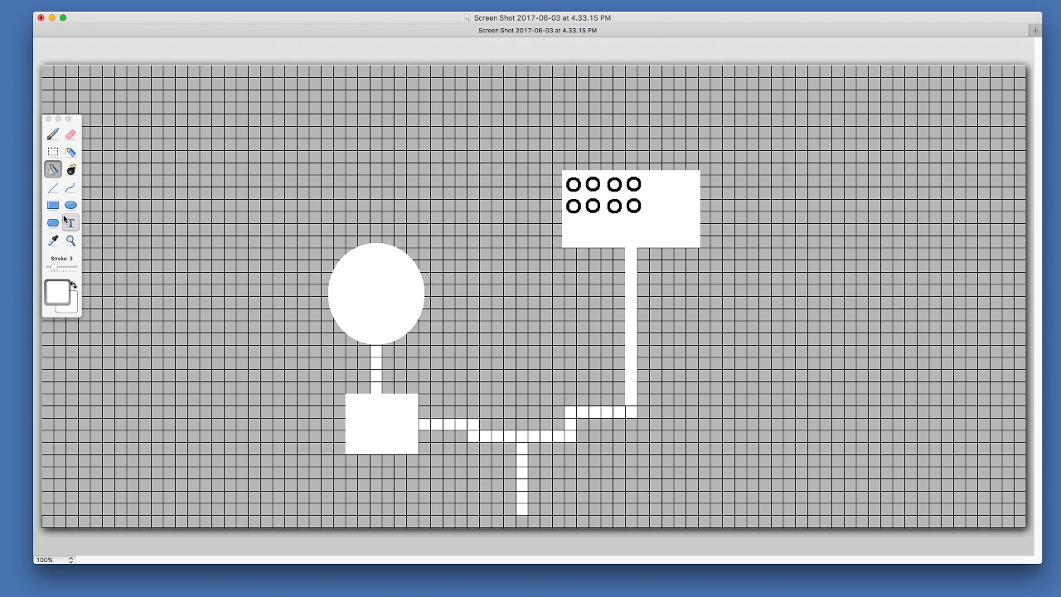
left_click(387, 429)
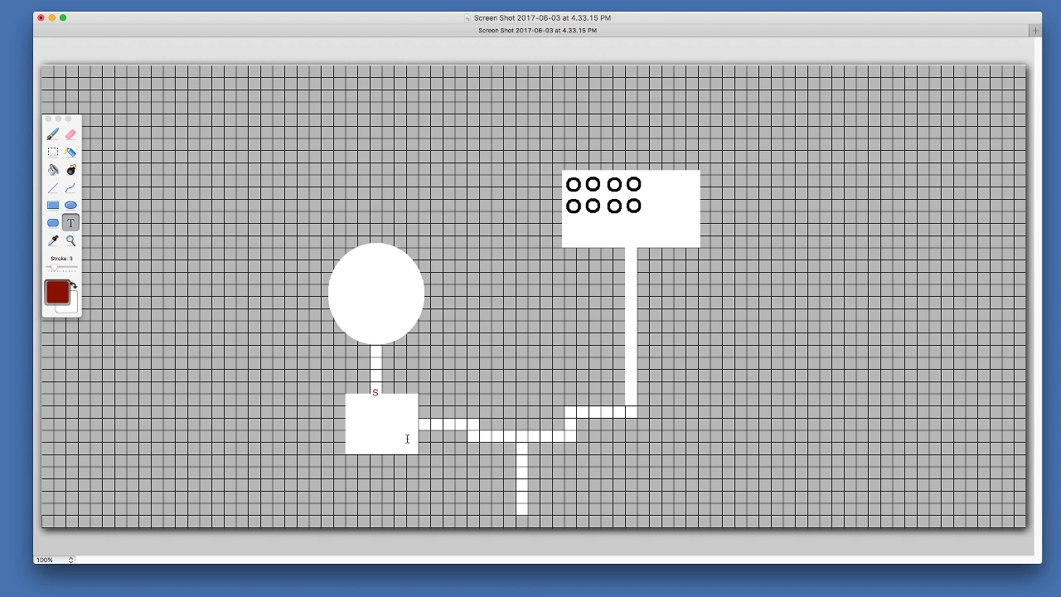
Step: Add a dark red 'S' on the square room and drag a 'T1' label onto the tall corridor
left_click(407, 438)
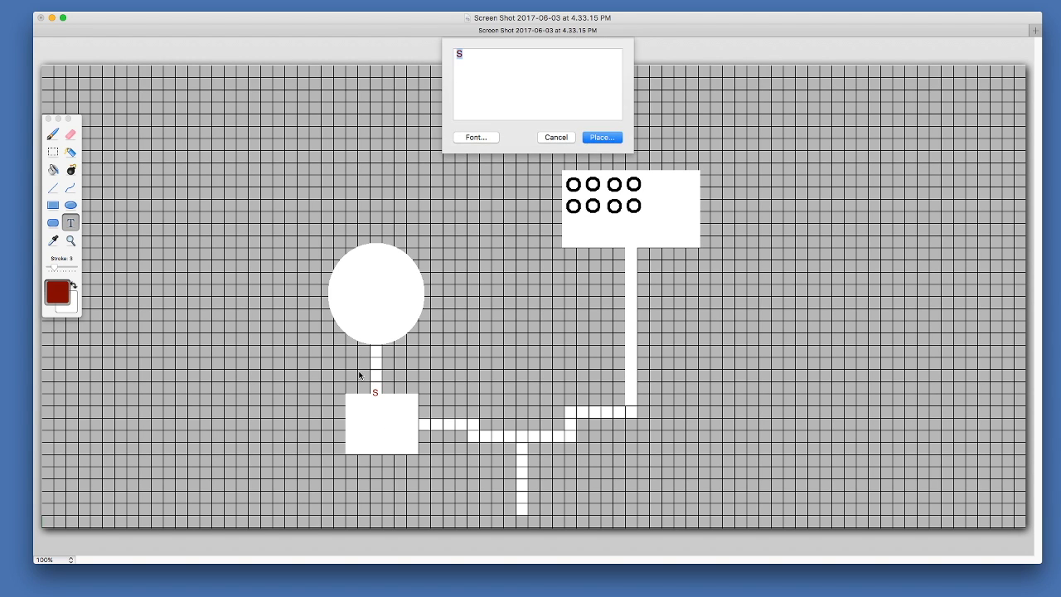
left_click(548, 139)
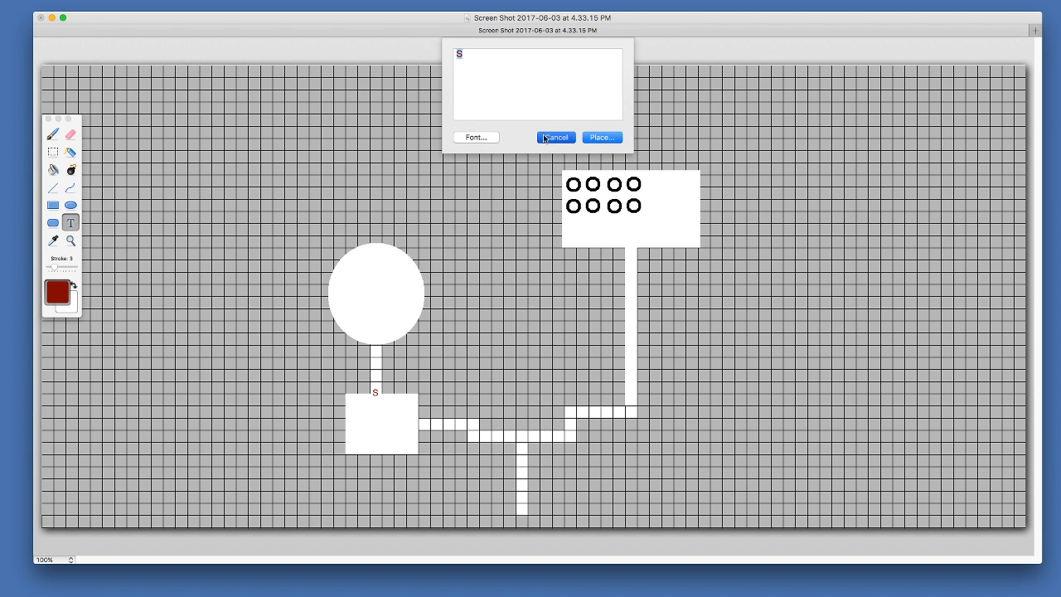
left_click(378, 423)
type("T1")
key("Return")
left_click_drag(383, 396, 628, 303)
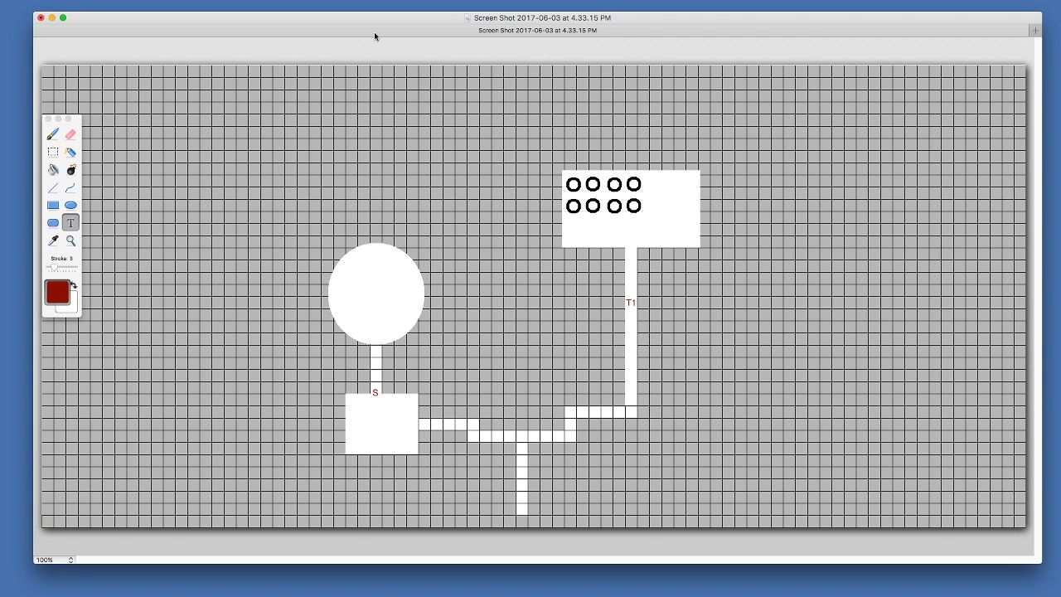
left_click_drag(380, 22, 379, 20)
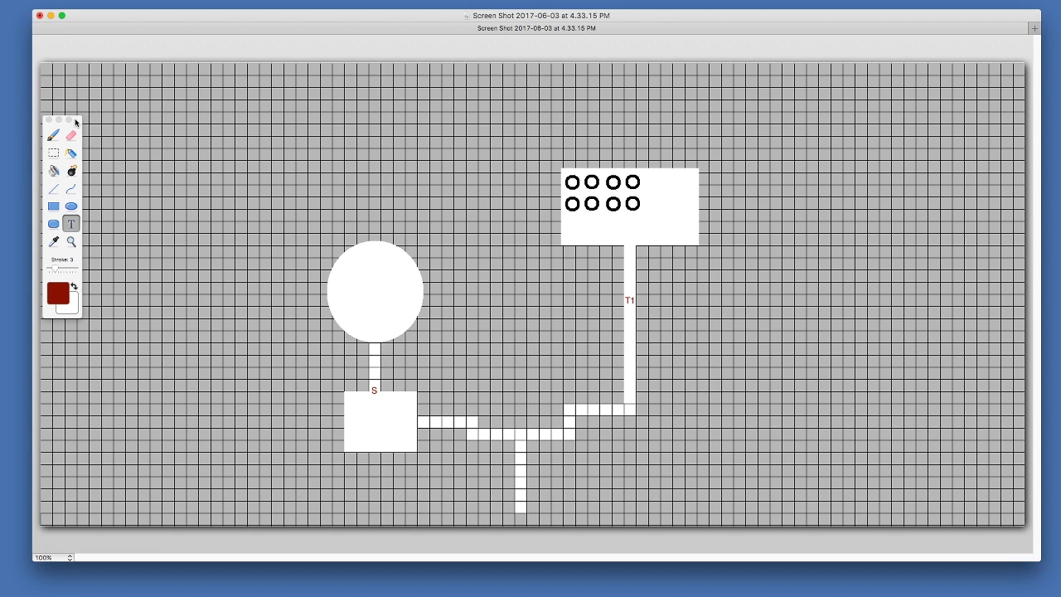
left_click_drag(76, 122, 89, 72)
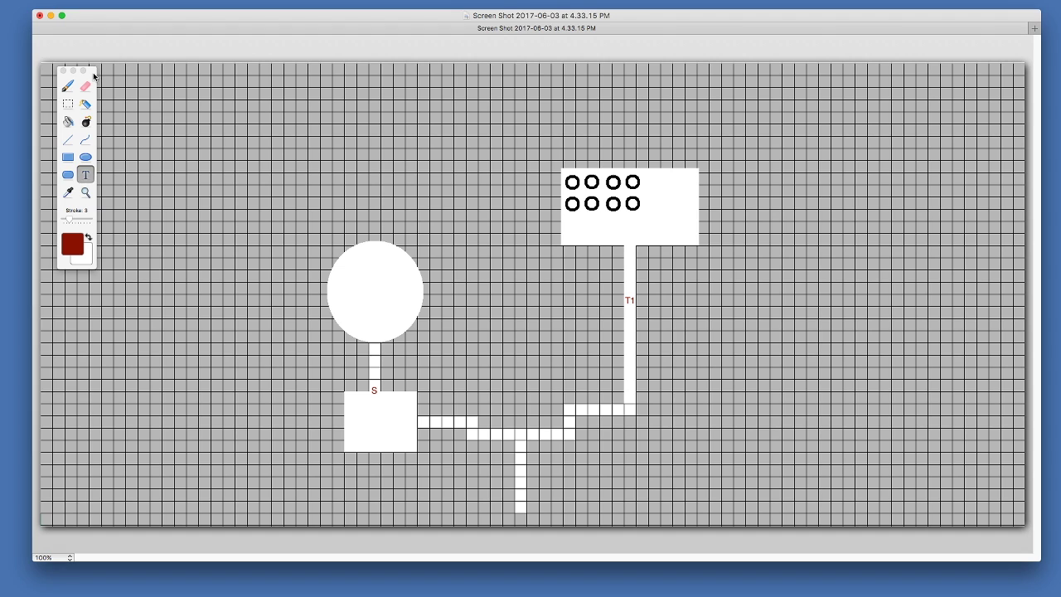
mouse_move(93, 73)
left_mouse_down()
mouse_move(148, 92)
mouse_move(88, 75)
left_mouse_up()
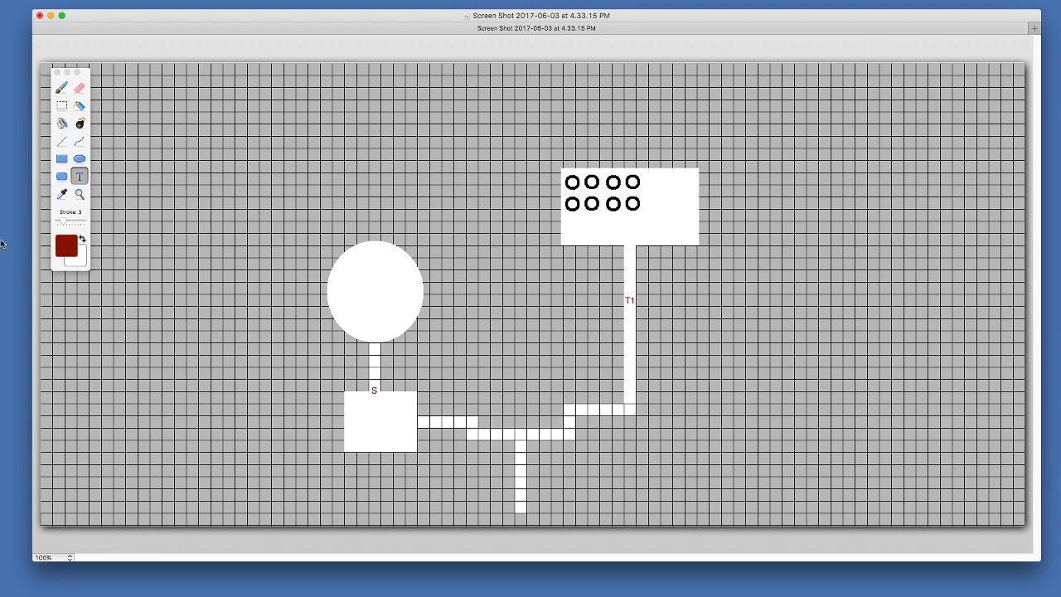